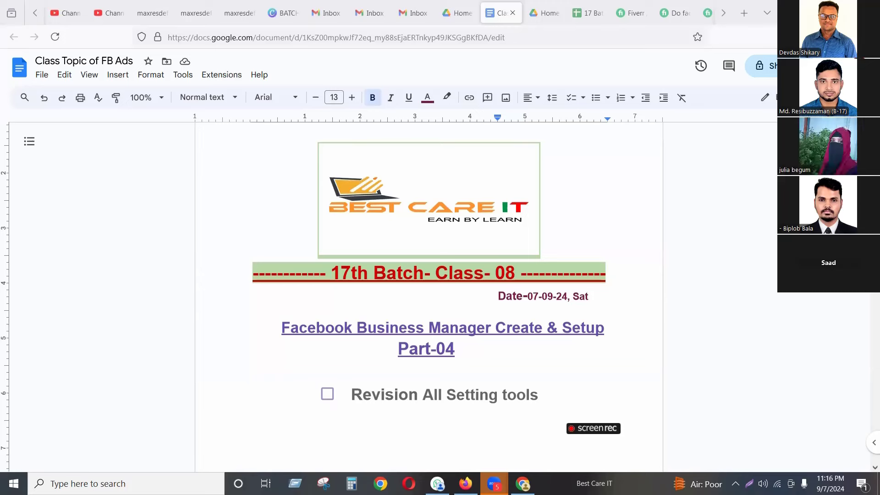
# Switch to Meta Business Suite in Chrome, expand the Requests section of the settings, and open Frequently used requests.
pyautogui.click(768, 241)
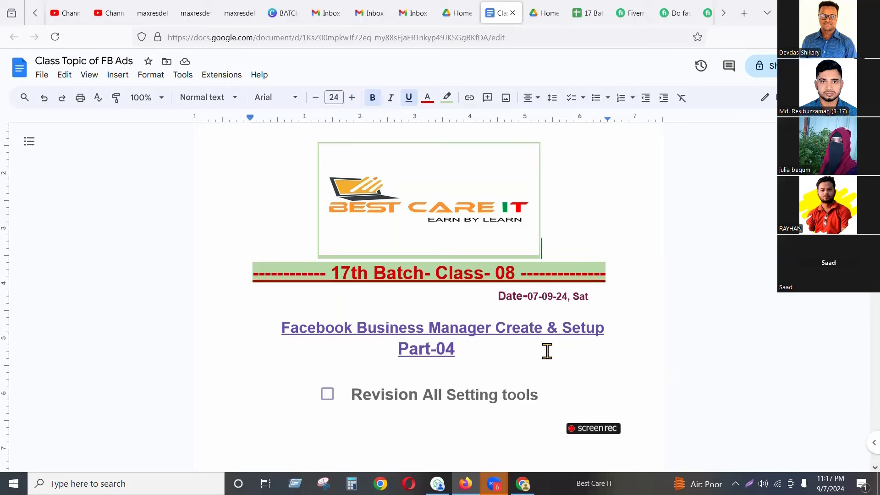
pyautogui.click(523, 483)
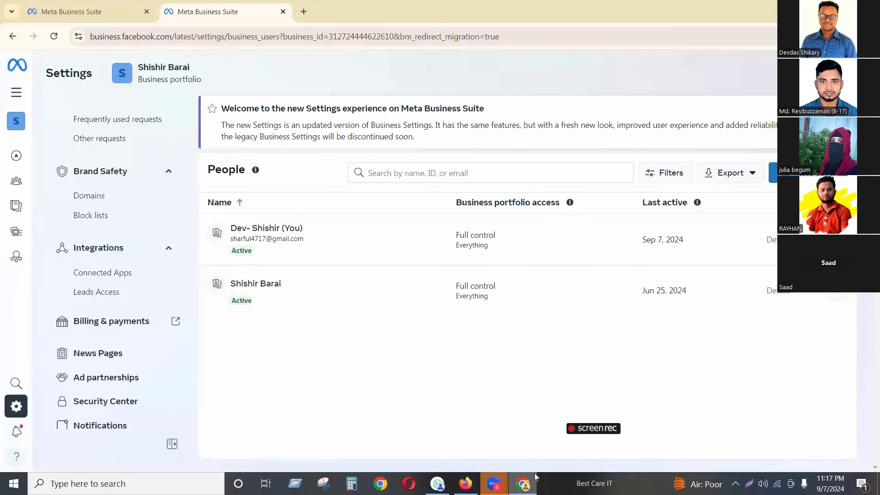
pyautogui.scroll(10, 177, 227)
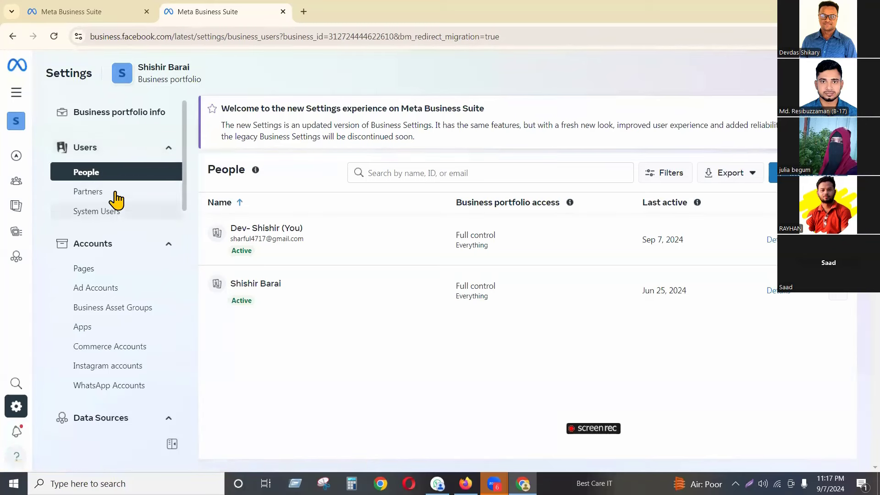
pyautogui.scroll(-3, 126, 308)
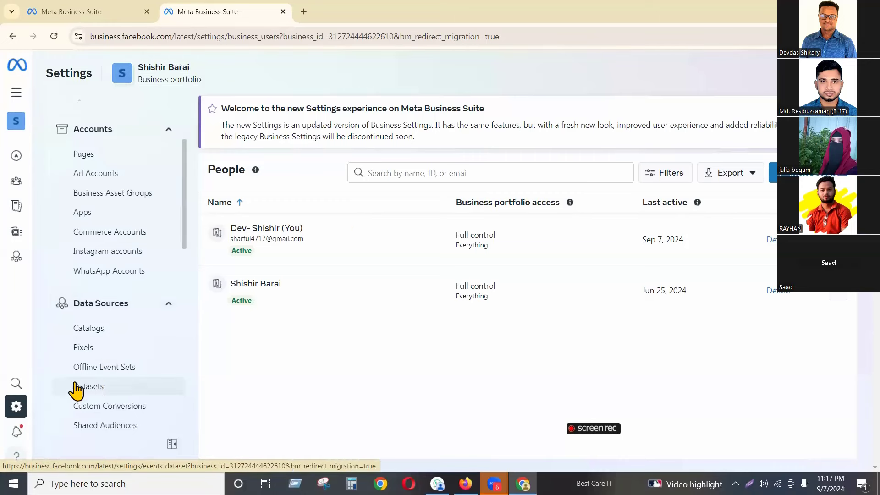
pyautogui.scroll(-3, 91, 387)
pyautogui.click(99, 365)
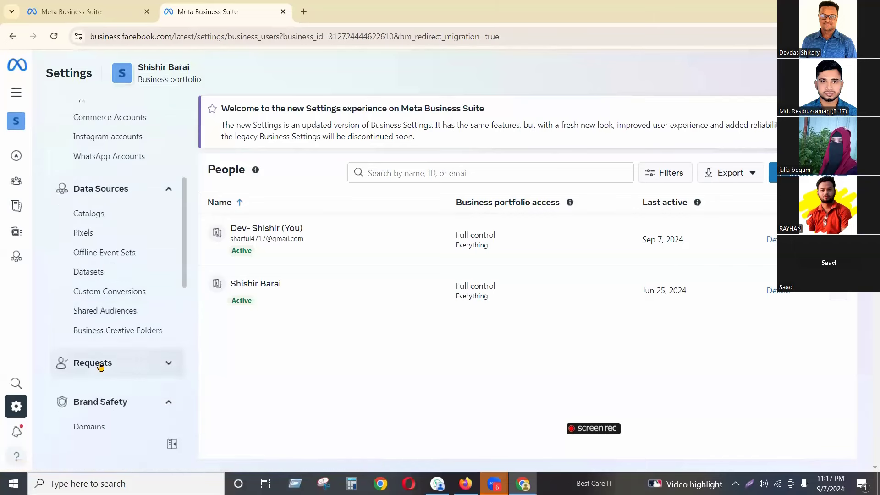
pyautogui.click(99, 366)
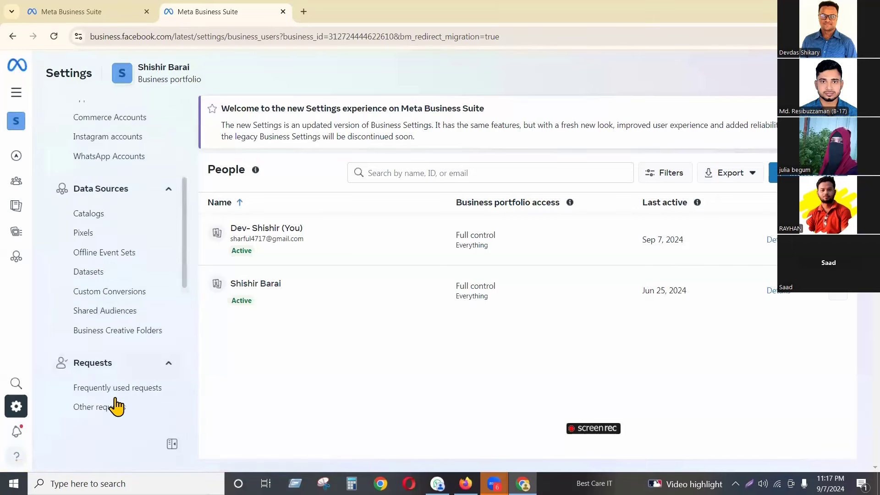
pyautogui.scroll(-3, 123, 362)
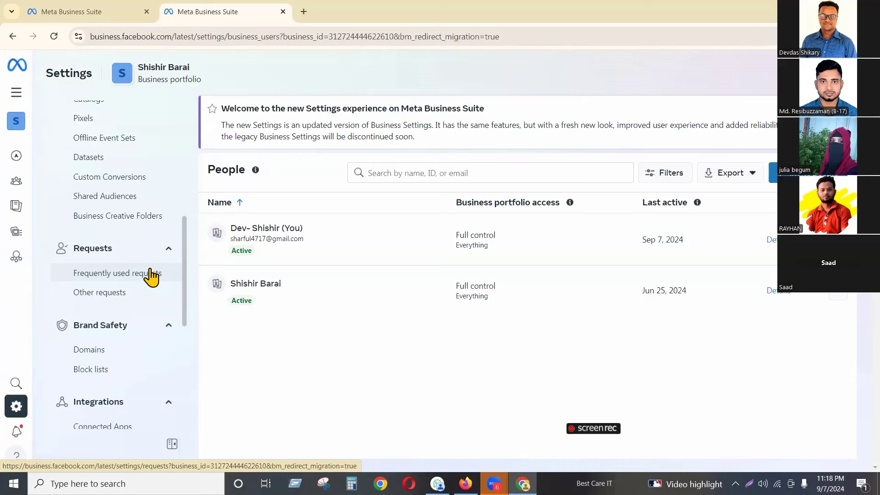
pyautogui.click(127, 275)
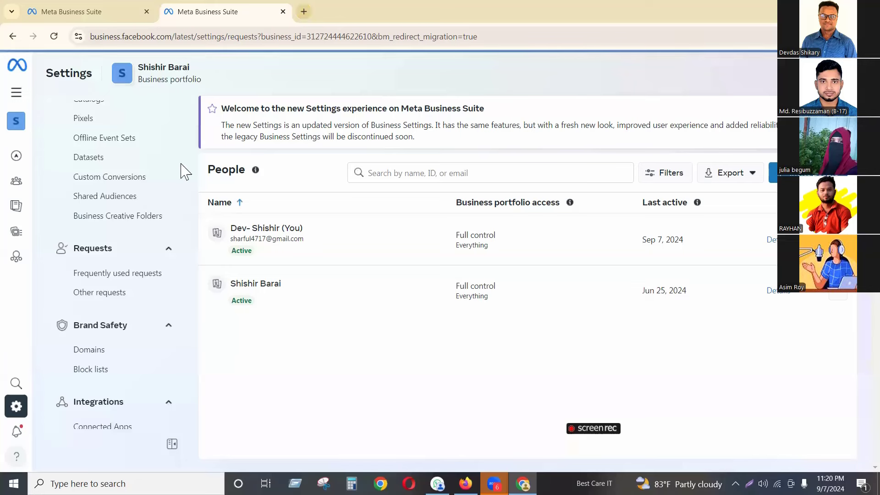
# Open the Domains settings and view the form for creating a domain, closing it without adding one.
pyautogui.click(107, 350)
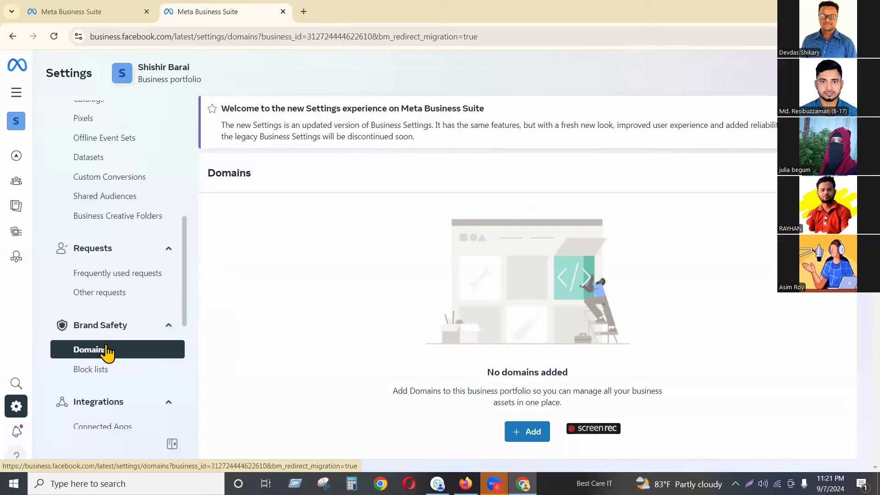
pyautogui.click(529, 432)
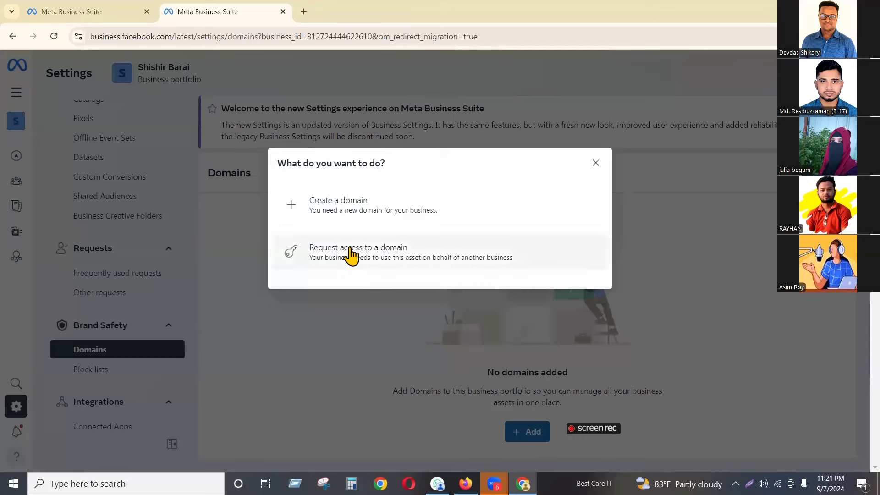
pyautogui.click(349, 212)
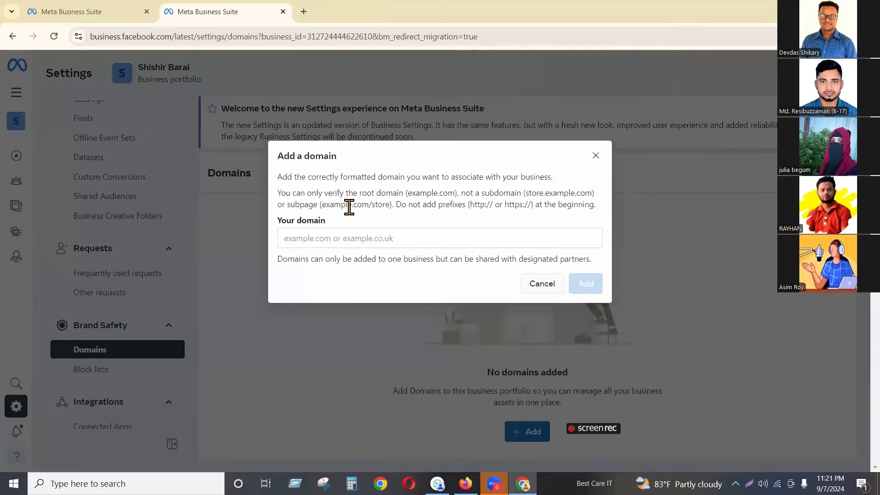
pyautogui.click(363, 242)
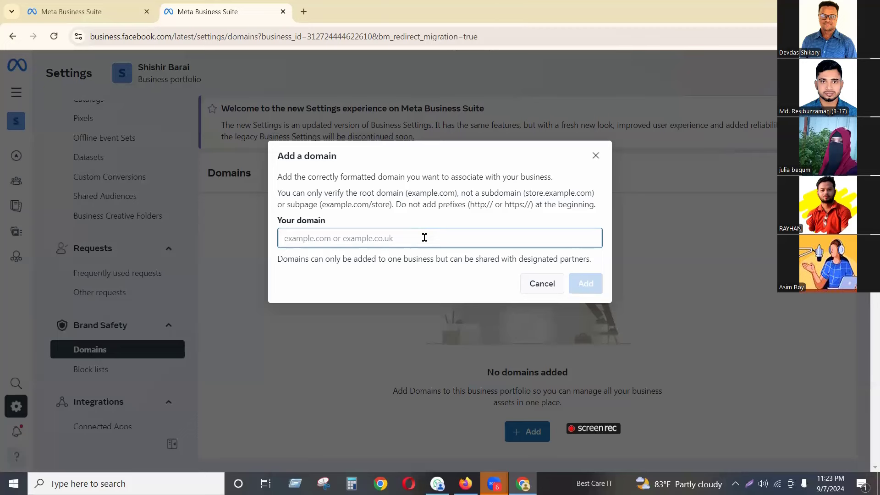
pyautogui.click(596, 155)
# View the Block lists settings under Brand Safety and the News Pages settings.
pyautogui.click(91, 369)
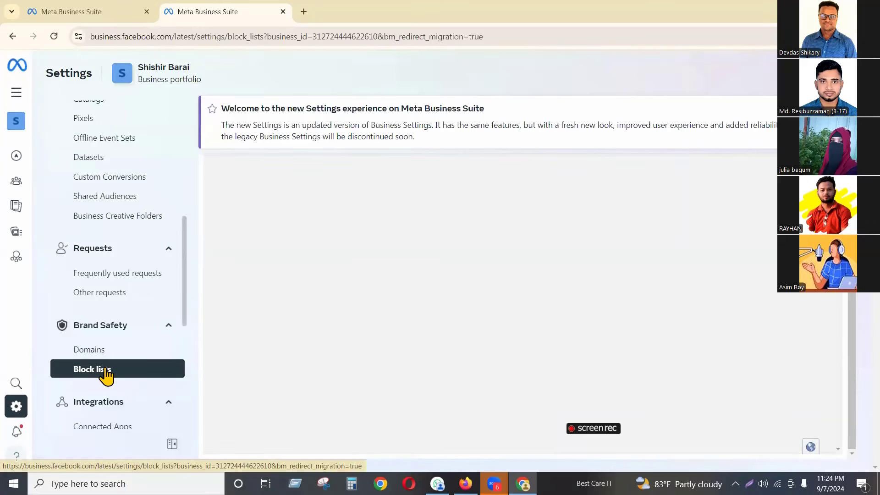
pyautogui.scroll(-2, 146, 364)
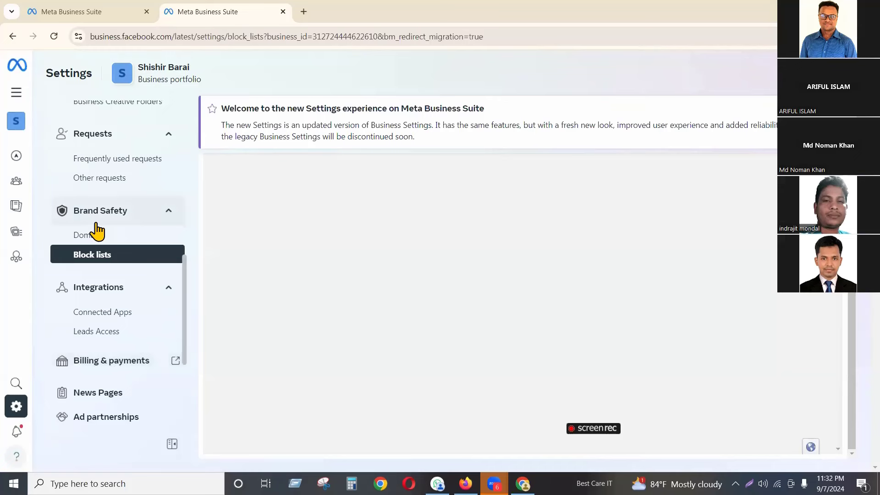
pyautogui.click(115, 395)
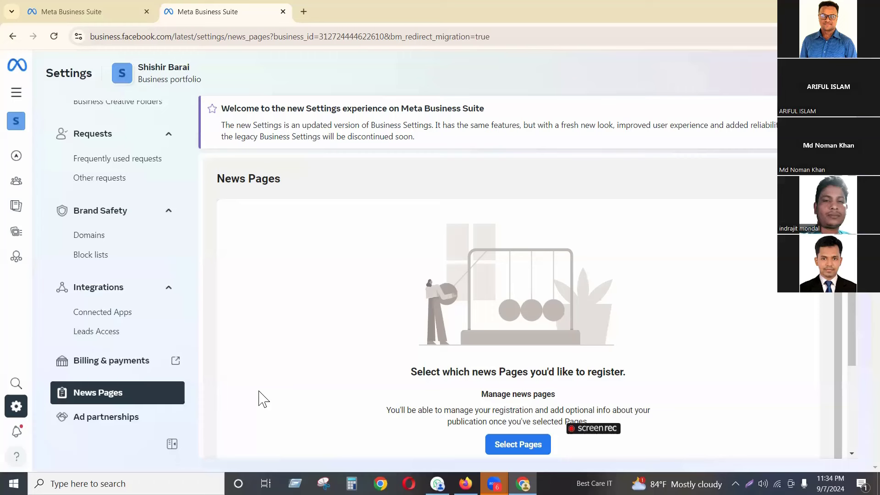
pyautogui.click(169, 408)
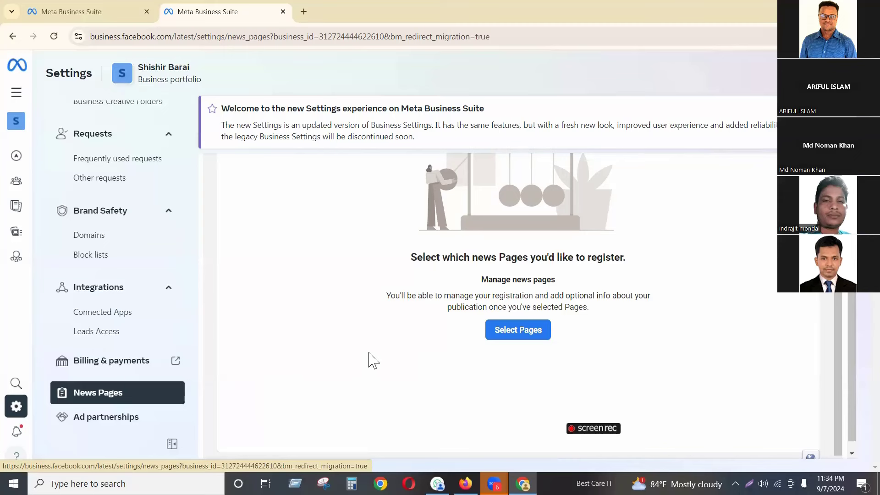
# Look over the sections of the business portfolio settings and open the Security Center.
pyautogui.scroll(5, 94, 234)
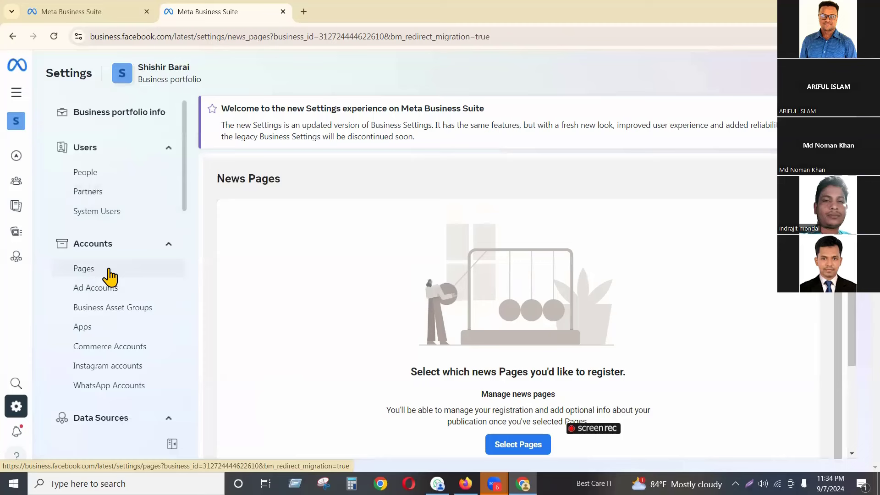
pyautogui.scroll(-2, 281, 299)
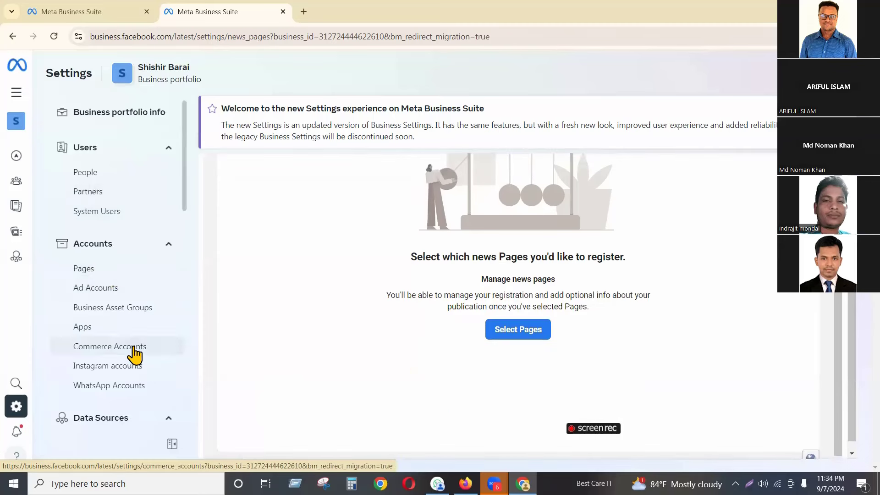
pyautogui.scroll(-7, 135, 353)
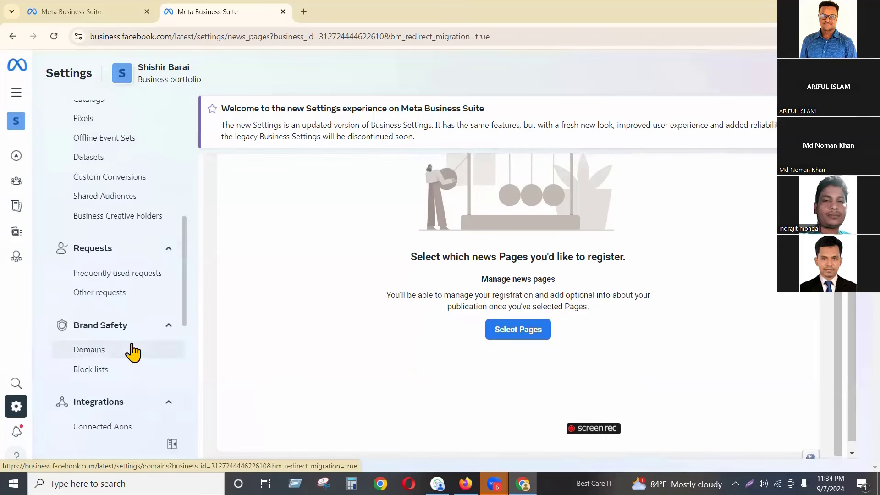
pyautogui.scroll(-3, 133, 352)
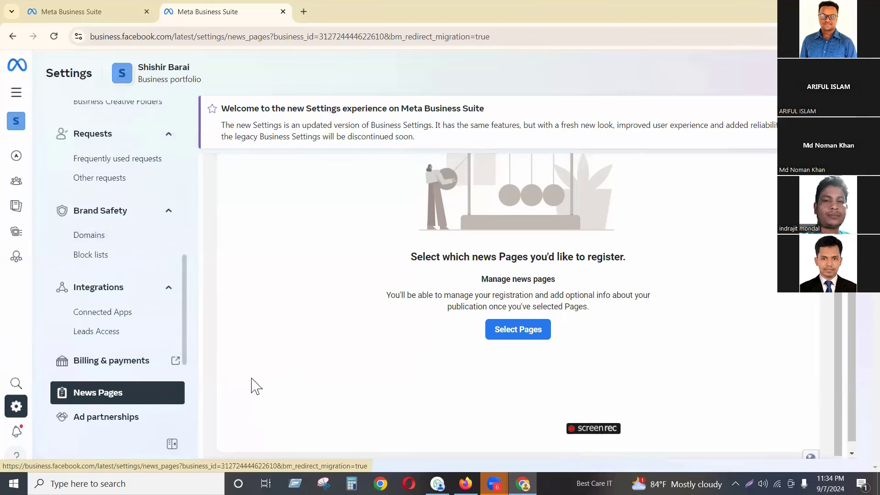
pyautogui.scroll(-1, 255, 387)
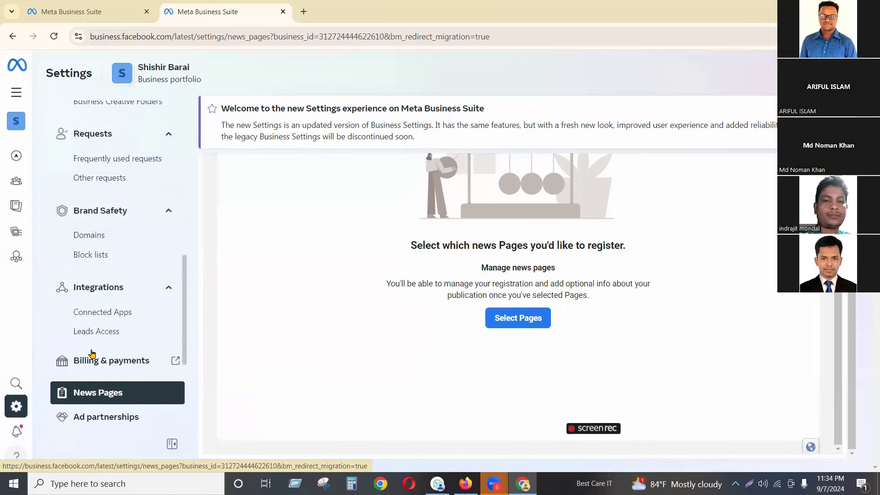
pyautogui.scroll(-3, 94, 356)
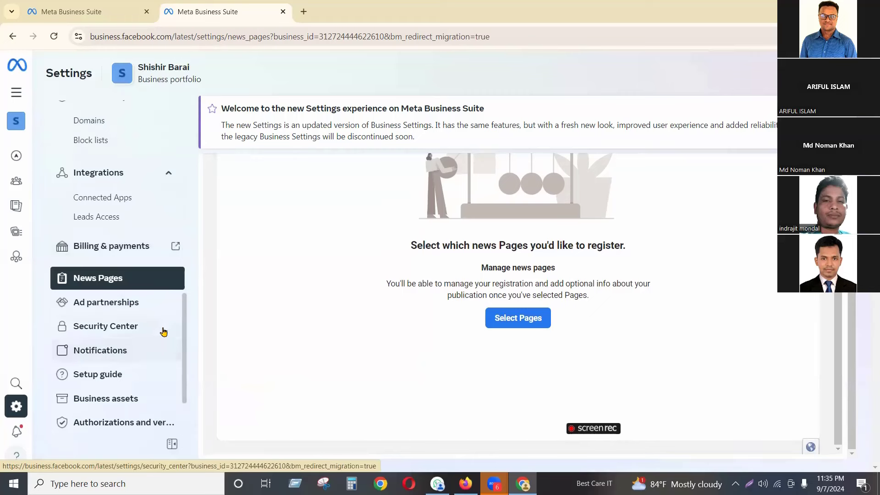
pyautogui.click(134, 327)
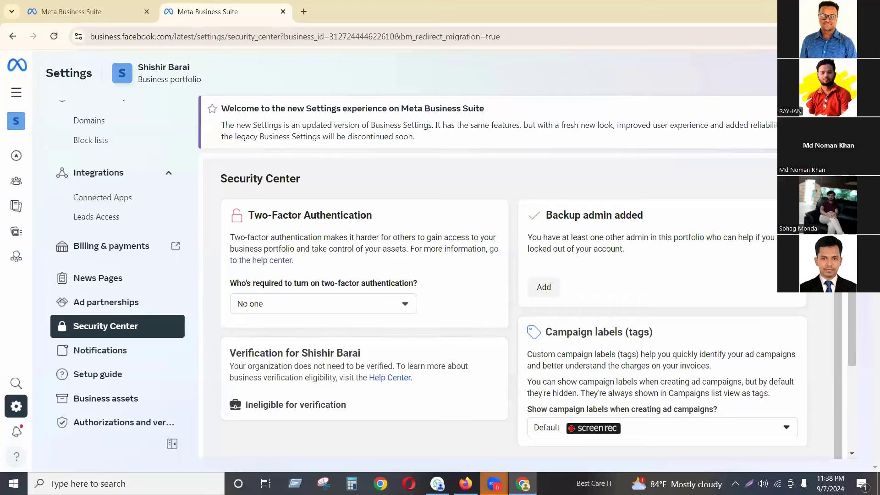
# Turn off the computer's Wi-Fi in the Windows network settings.
pyautogui.moveTo(494, 484)
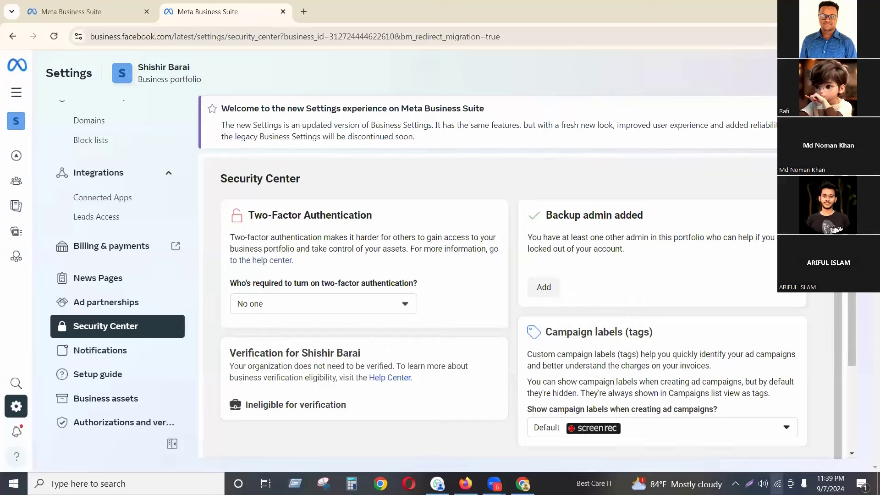
pyautogui.click(778, 484)
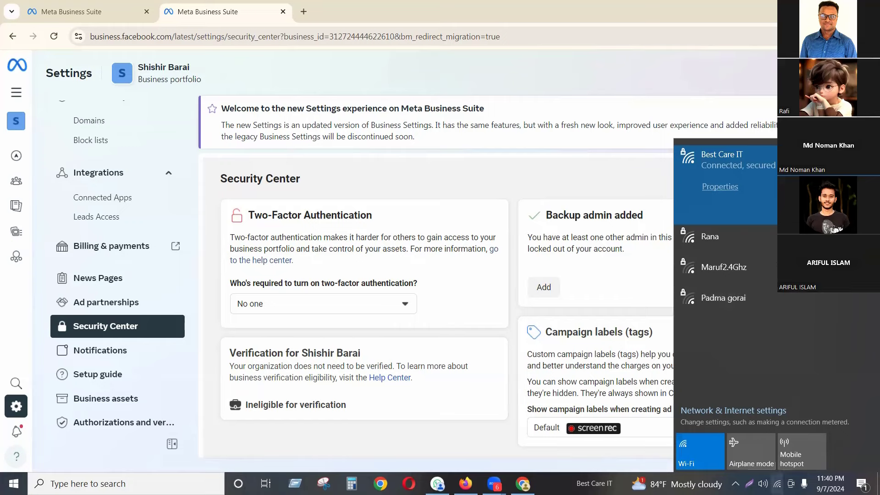
pyautogui.click(777, 483)
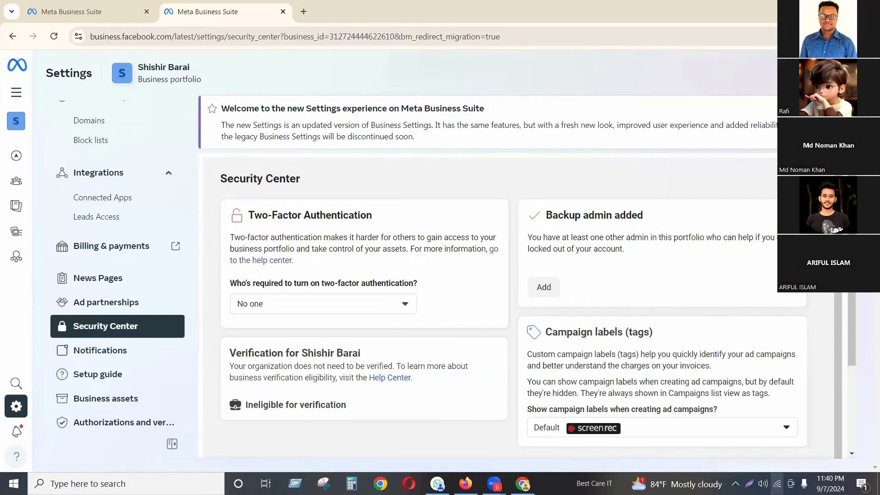
pyautogui.click(777, 483)
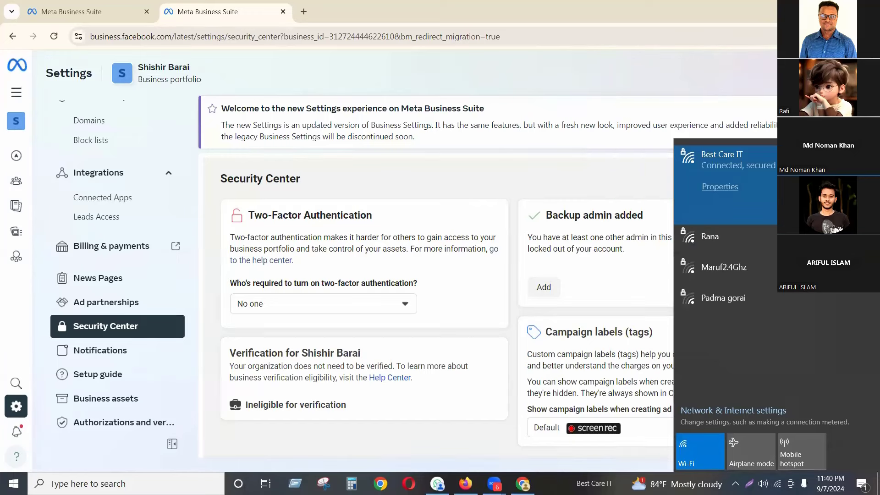
pyautogui.click(719, 444)
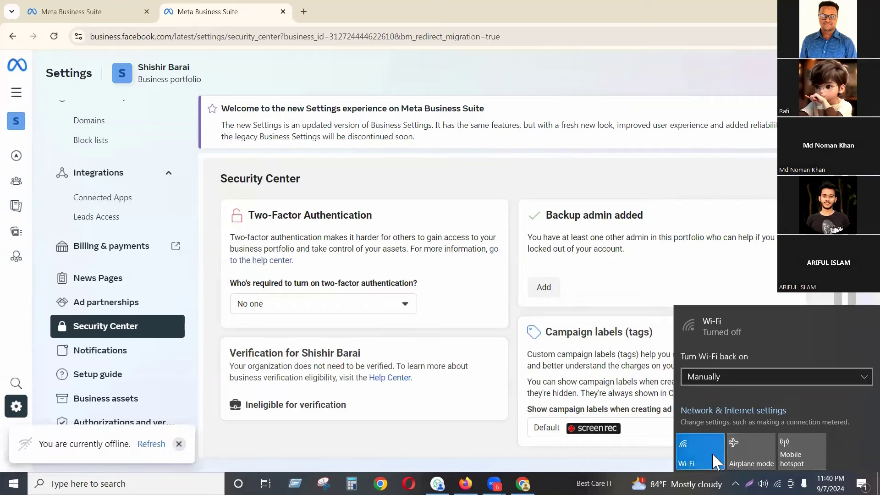
pyautogui.press('Escape')
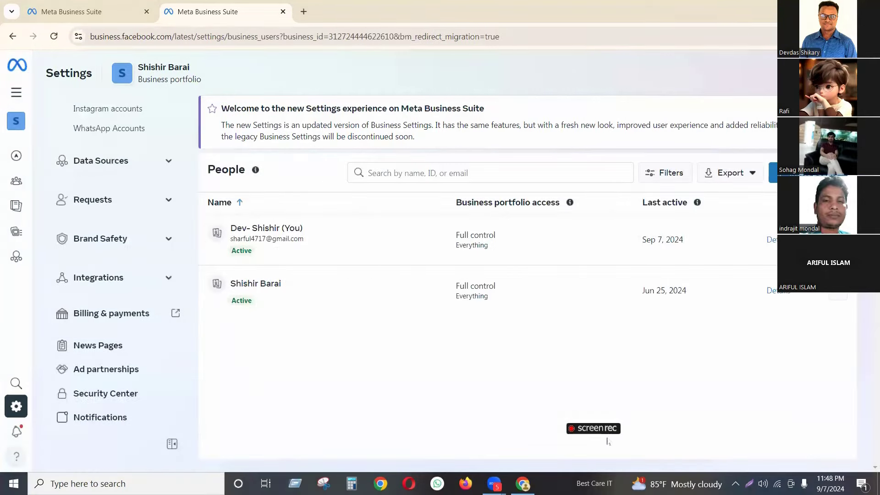
# Open the Security Center again and review its Backup admin and Two-Factor Authentication sections.
pyautogui.click(87, 353)
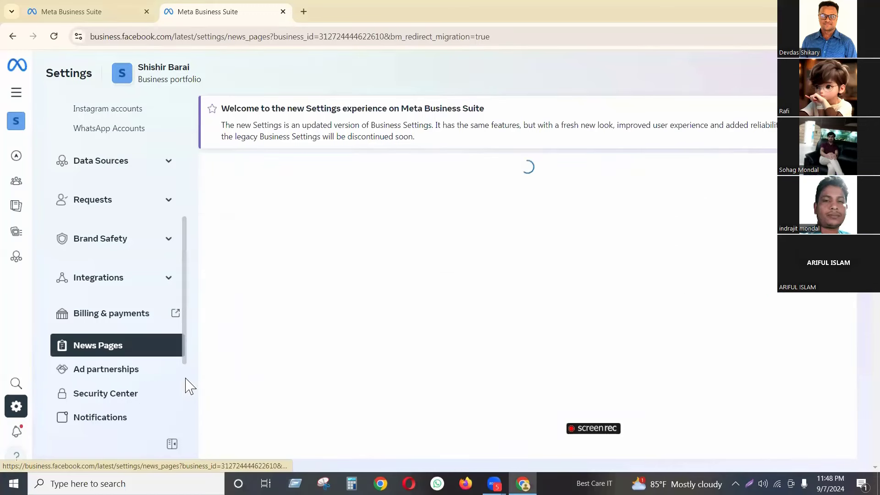
pyautogui.scroll(-2, 118, 317)
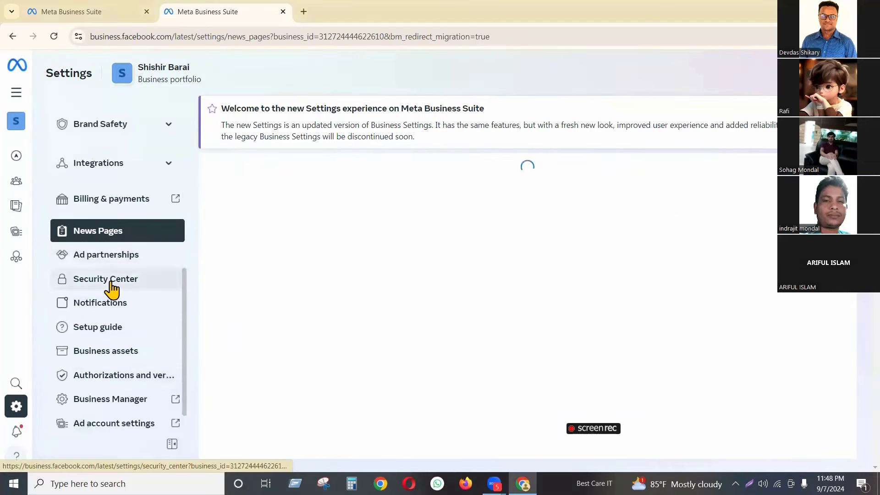
pyautogui.click(111, 289)
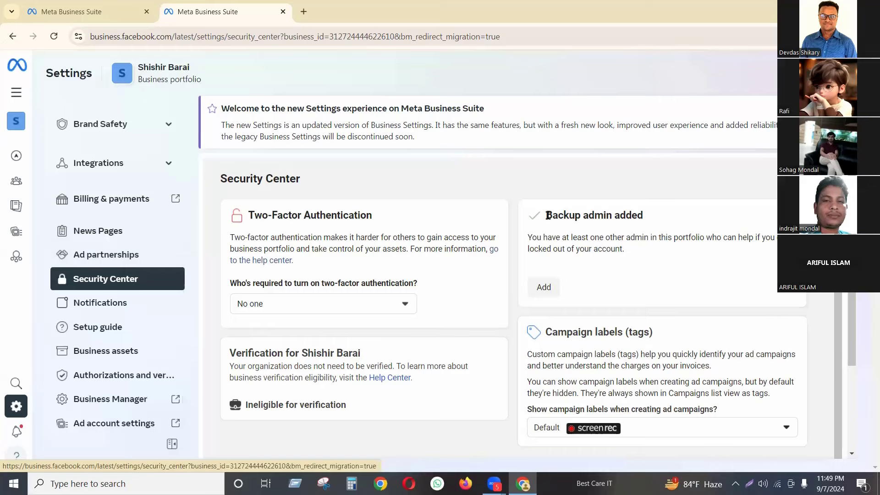
pyautogui.moveTo(547, 215); pyautogui.dragTo(648, 222)
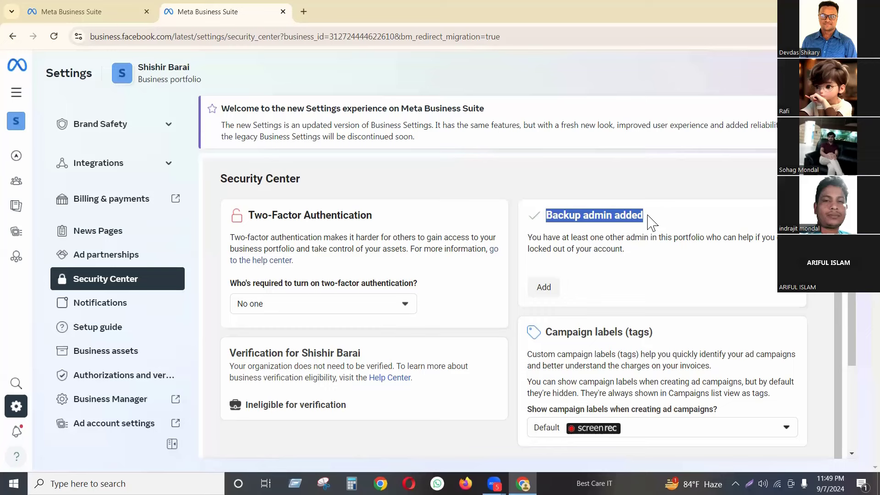
pyautogui.moveTo(262, 214); pyautogui.dragTo(370, 215)
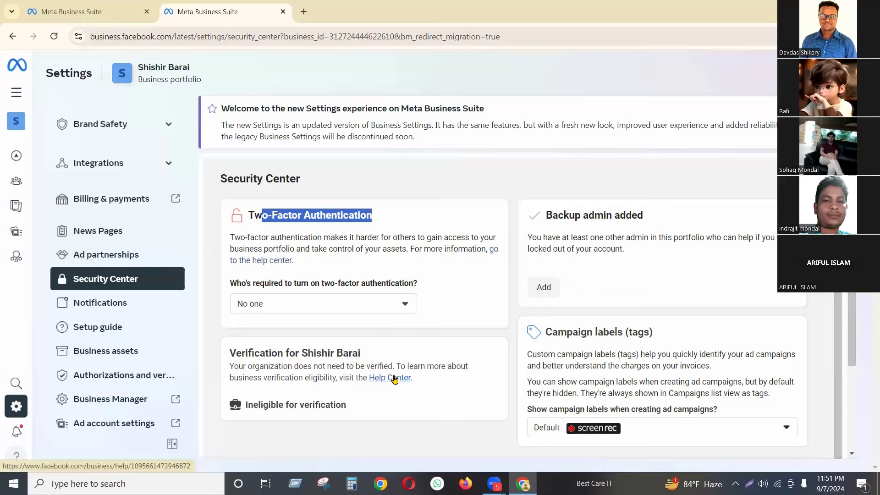
# Open the Notifications settings of the business portfolio.
pyautogui.click(123, 307)
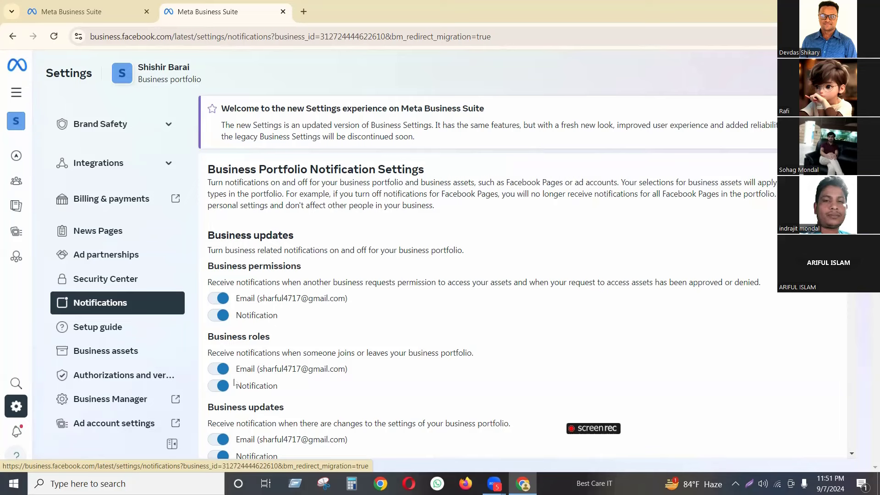
# Switch the Business roles email notifications off and back on, and look over the remaining notification options.
pyautogui.click(214, 370)
pyautogui.click(217, 299)
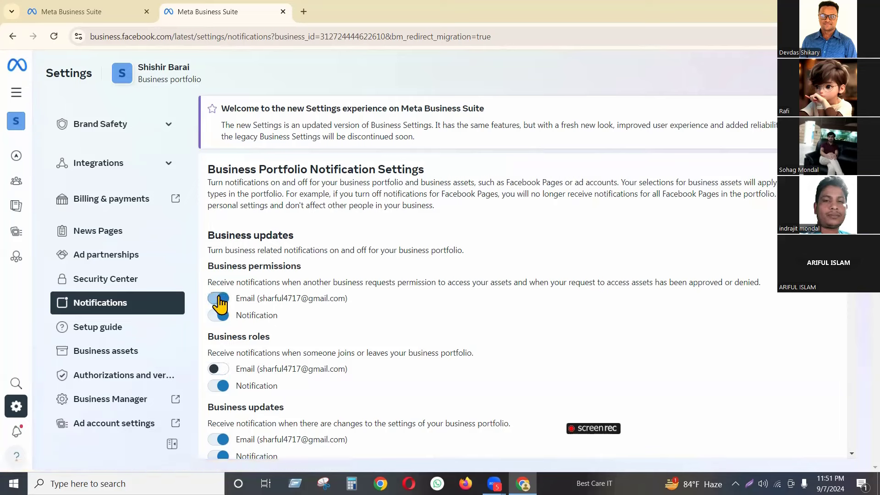
pyautogui.click(218, 369)
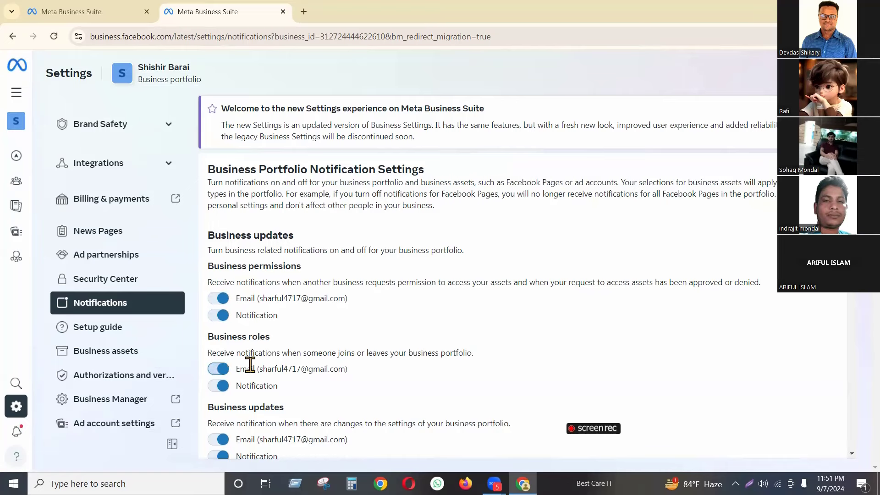
pyautogui.scroll(-2, 269, 418)
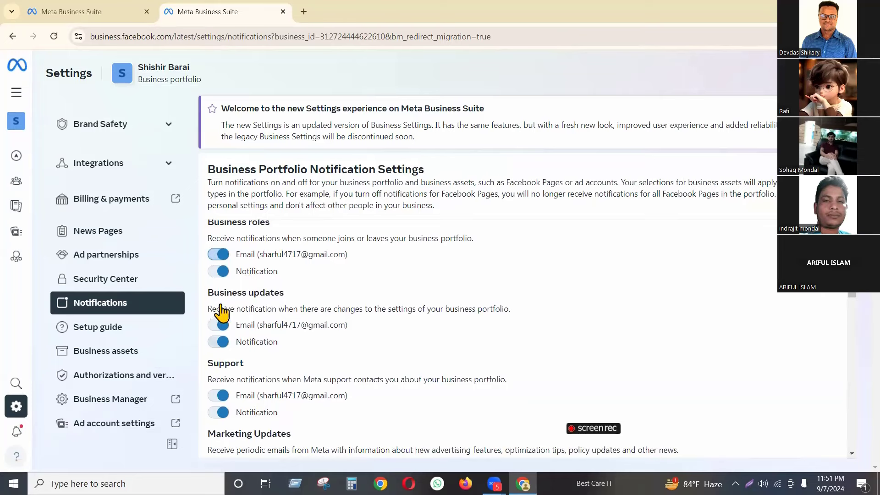
pyautogui.scroll(2, 257, 297)
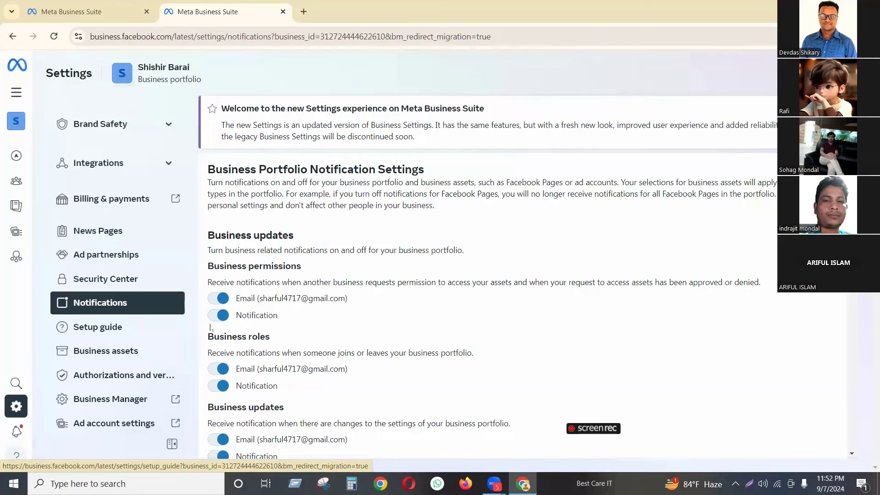
# Open Business Manager and the ad account settings in separate browser tabs, returning to the portfolio settings after each.
pyautogui.scroll(-1, 116, 427)
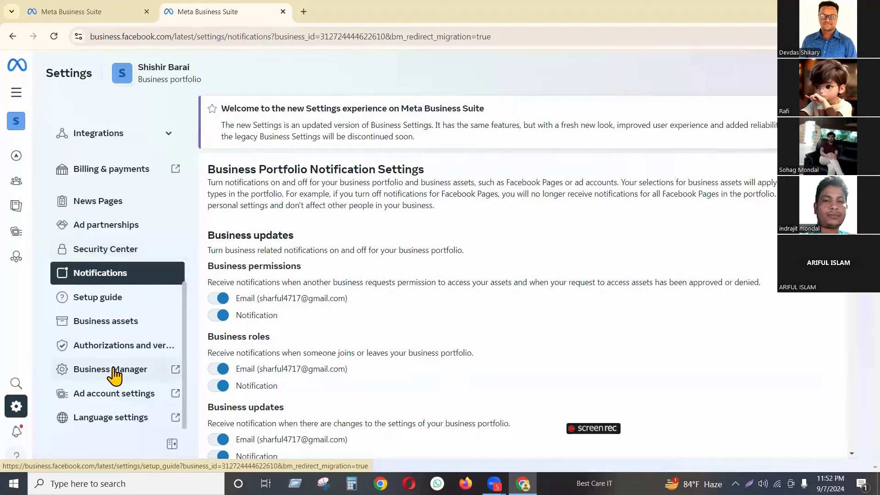
pyautogui.click(136, 372)
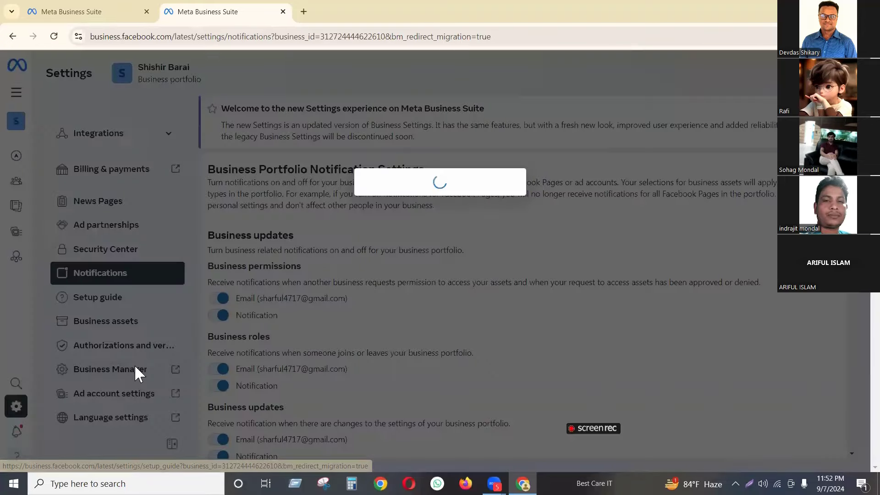
pyautogui.click(434, 255)
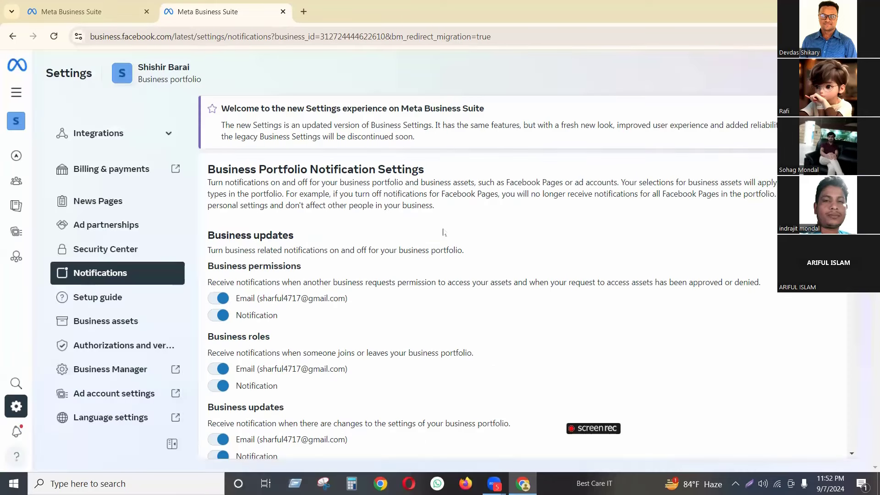
pyautogui.click(230, 9)
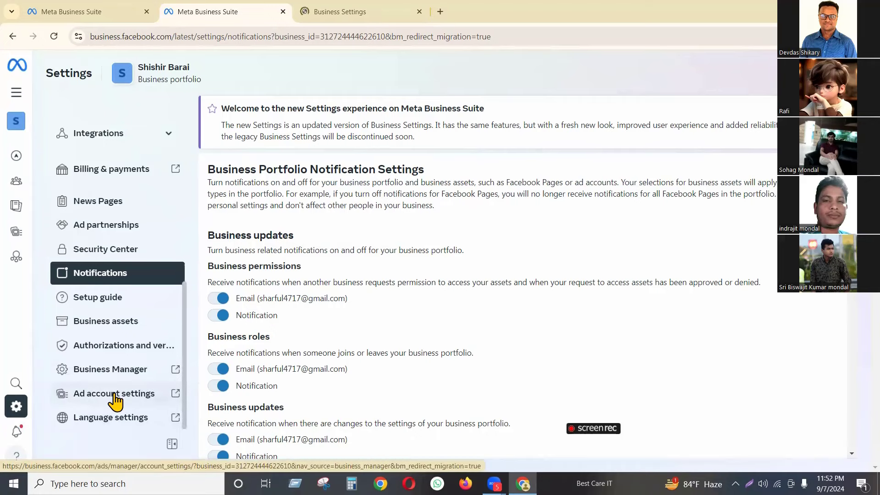
pyautogui.click(175, 395)
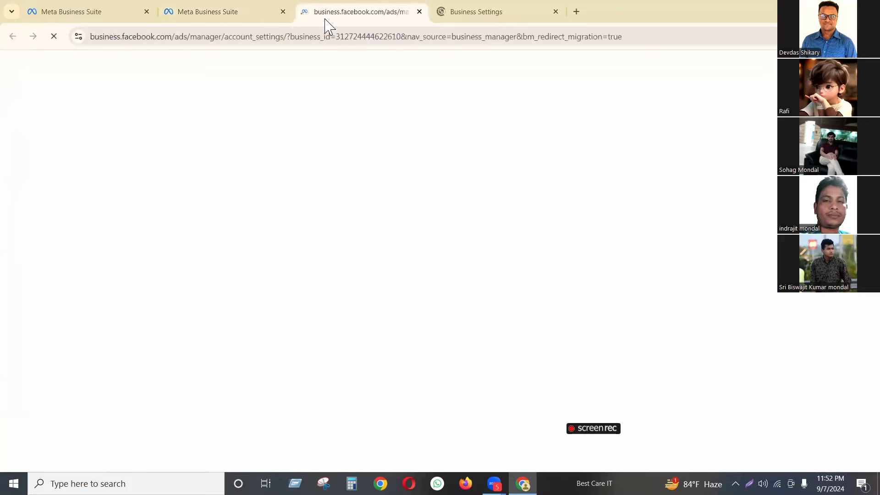
pyautogui.click(210, 9)
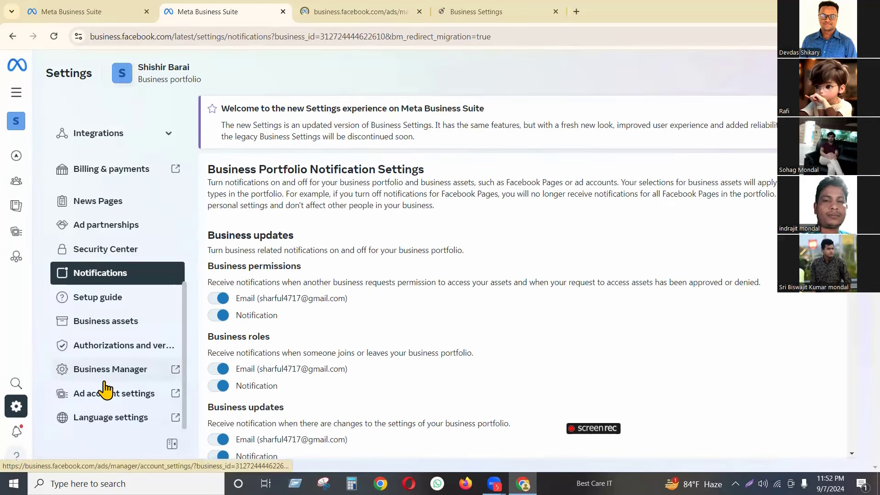
# Open the Ad Accounts settings of the business portfolio and look over the other settings sections.
pyautogui.scroll(10, 104, 252)
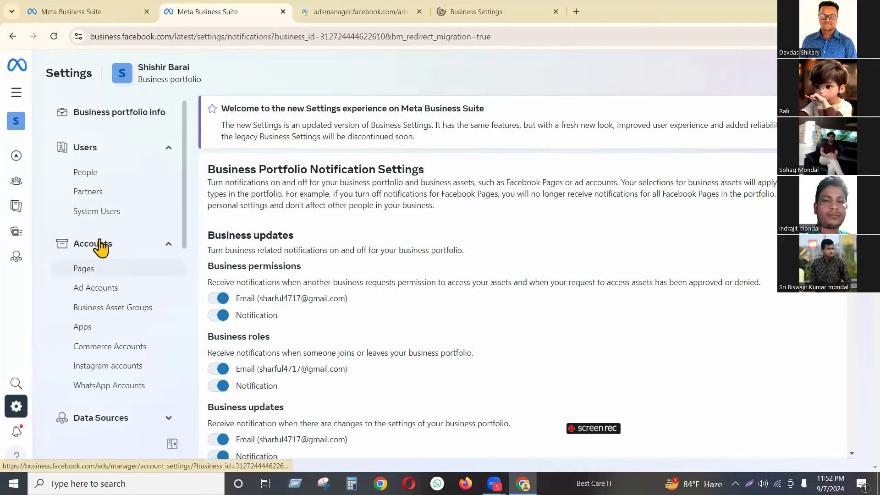
pyautogui.click(102, 289)
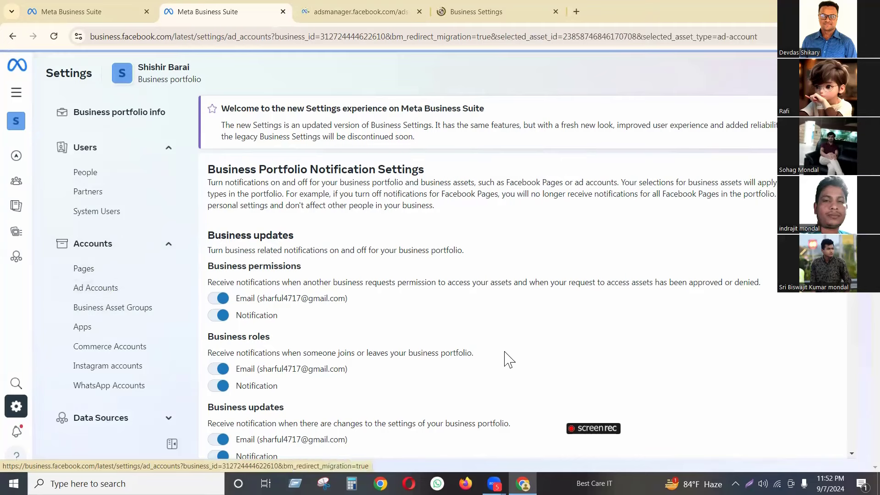
pyautogui.scroll(-10, 107, 280)
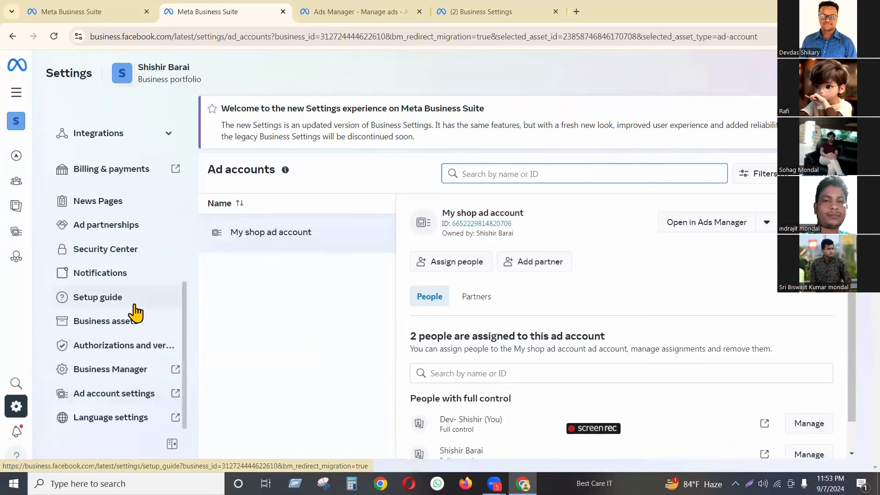
pyautogui.scroll(5, 133, 310)
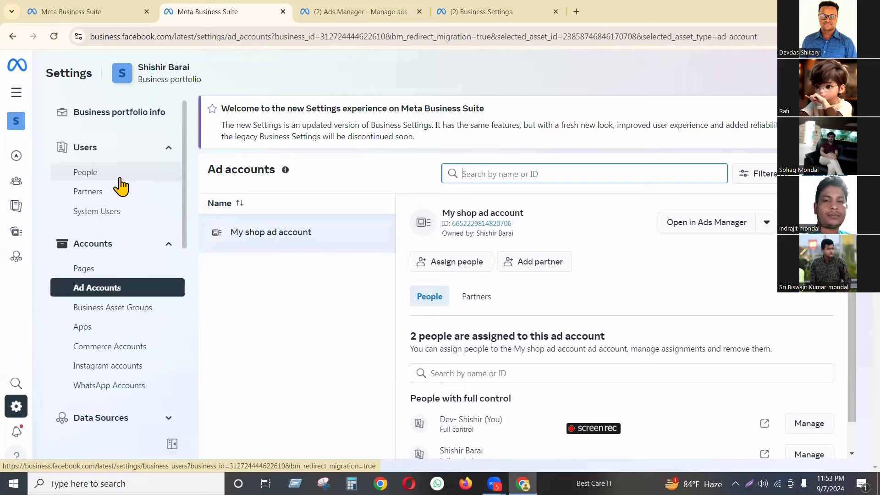
# Open the People settings, look at the form for inviting people by email, and close it without sending an invitation.
pyautogui.click(140, 179)
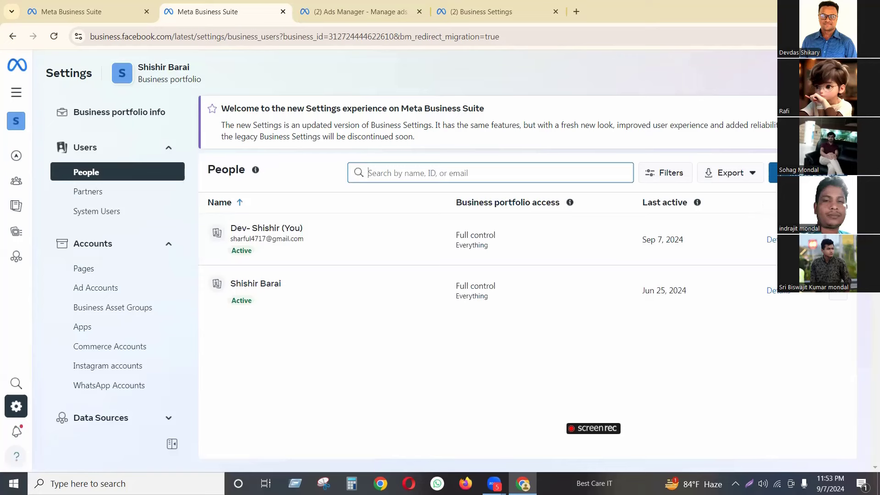
pyautogui.click(573, 229)
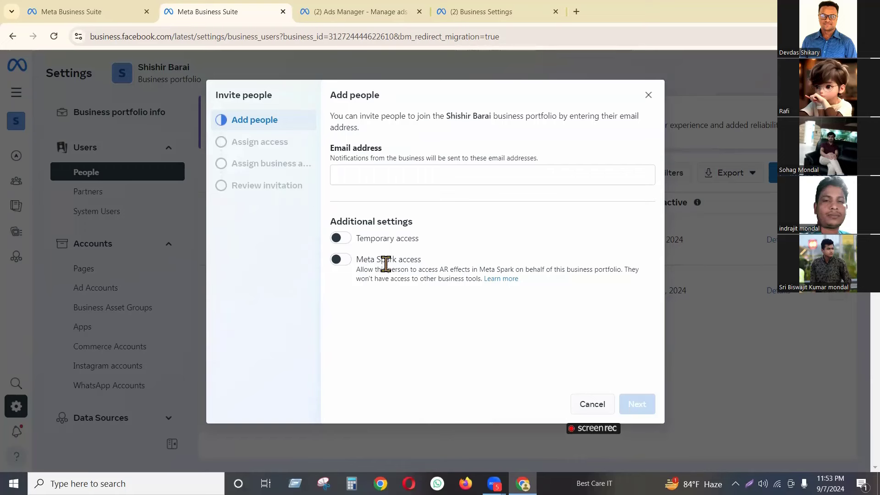
pyautogui.click(440, 175)
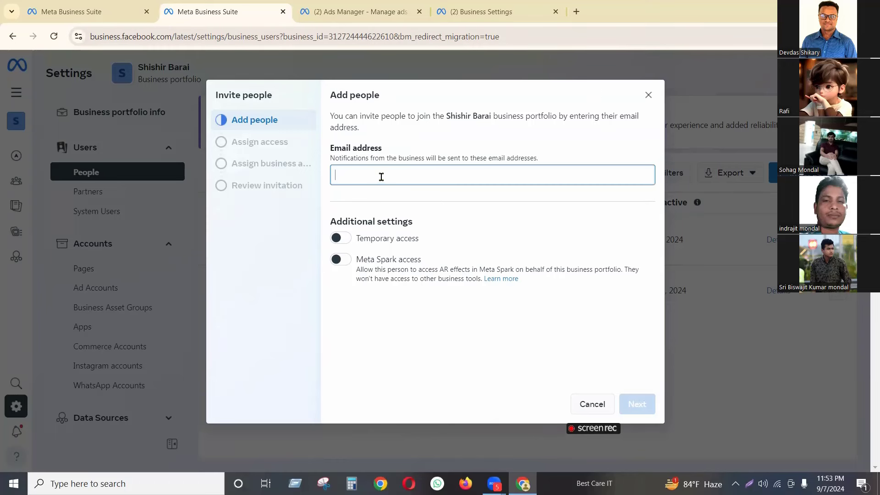
pyautogui.click(621, 145)
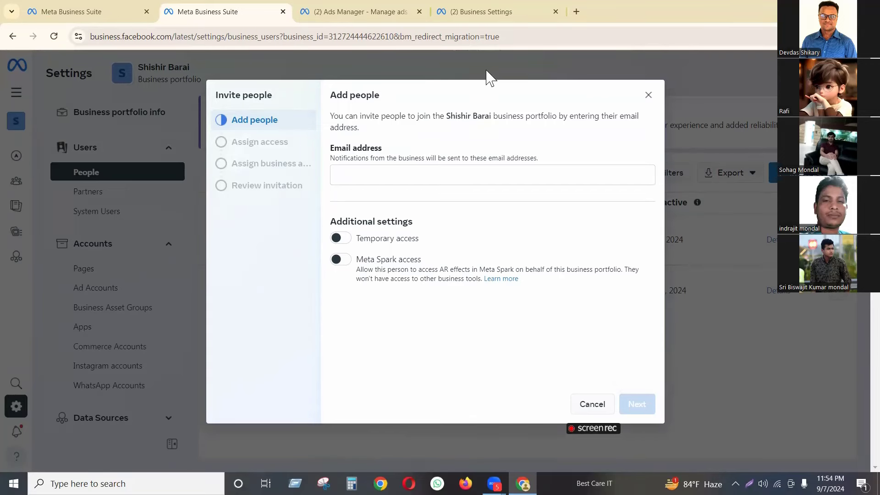
pyautogui.click(648, 95)
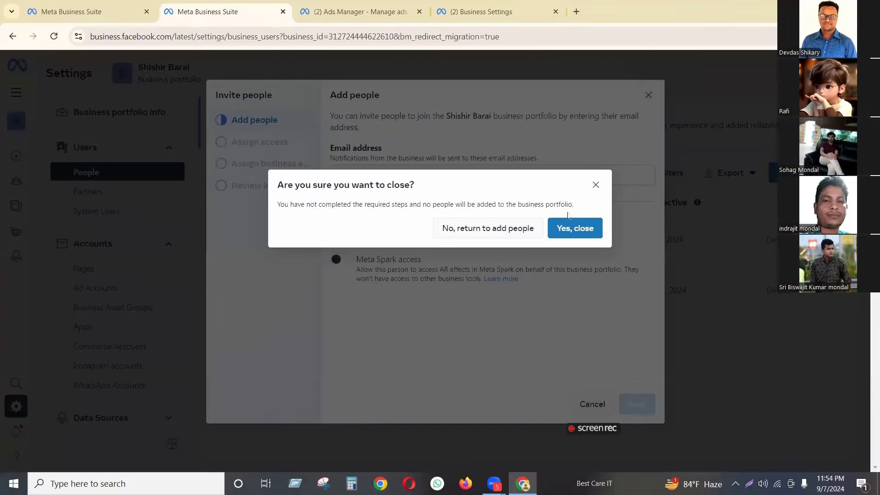
pyautogui.click(575, 229)
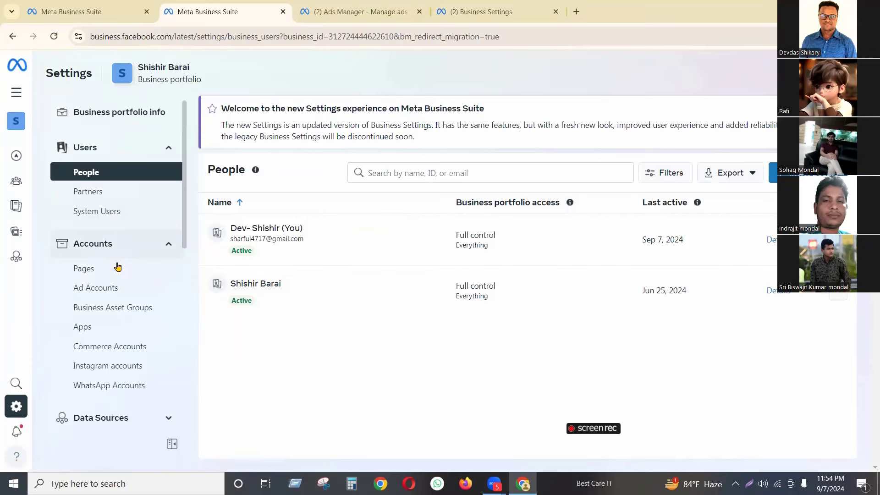
# View the portfolio's Pages and return to its Ad Accounts.
pyautogui.click(105, 275)
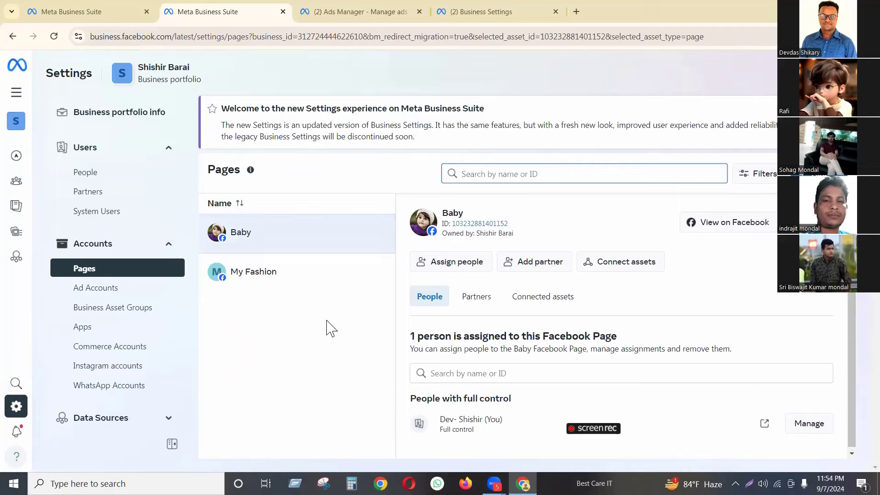
pyautogui.click(99, 290)
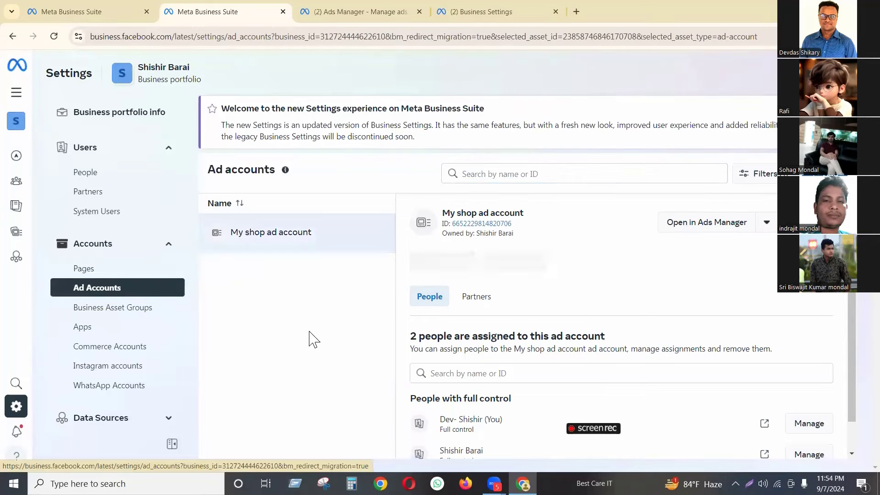
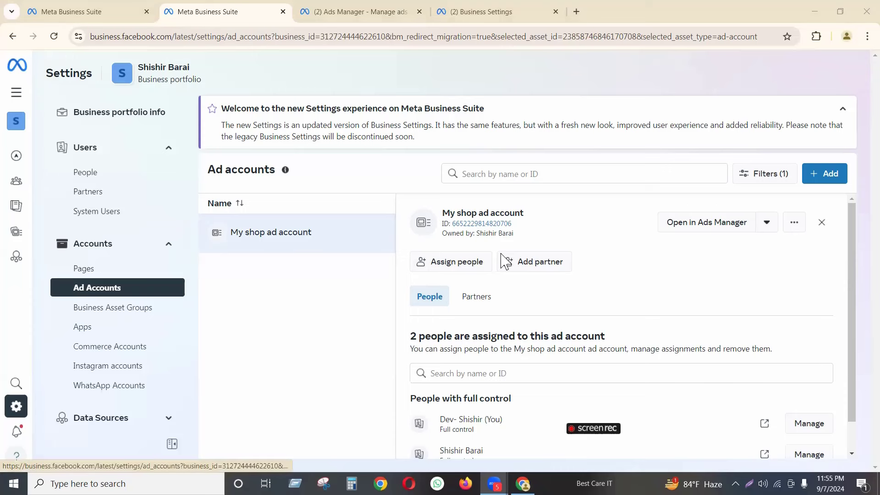
# View the payment methods of My shop ad account and open the options for adding a payment method.
pyautogui.click(767, 223)
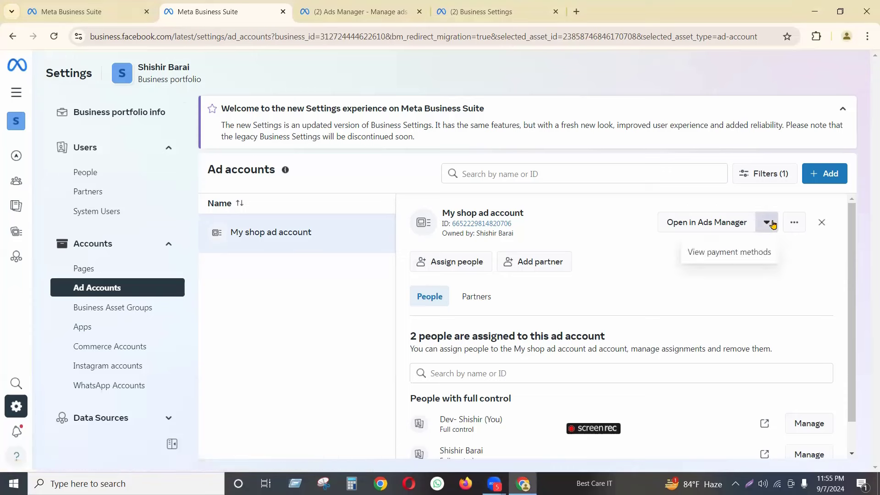
pyautogui.click(717, 254)
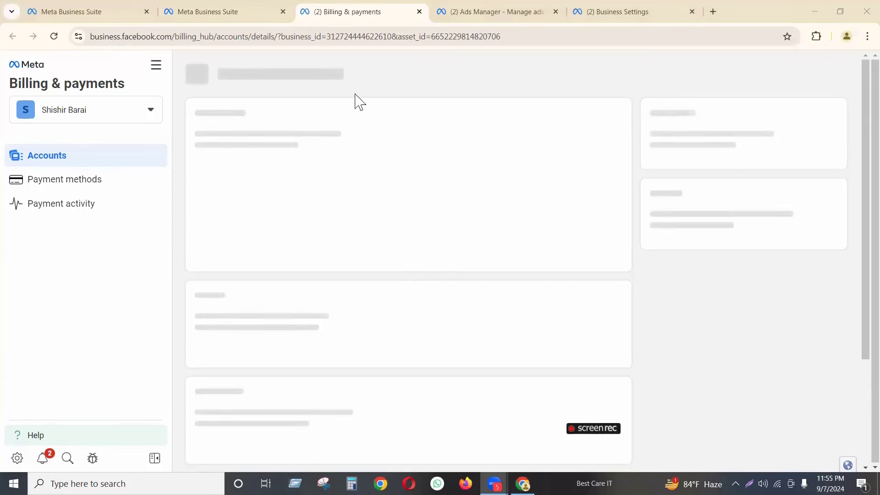
pyautogui.click(160, 33)
pyautogui.press('Return')
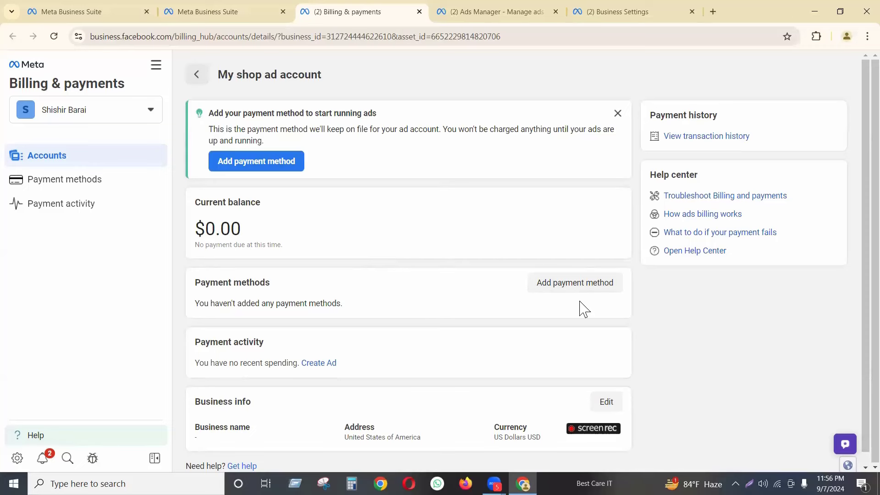
pyautogui.click(543, 288)
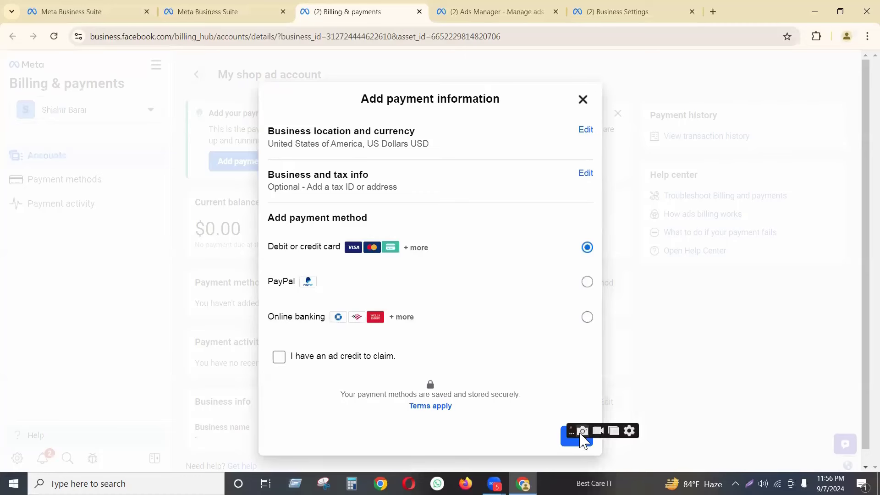
# Return to the business portfolio settings and open Datasets under Data Sources.
pyautogui.click(228, 10)
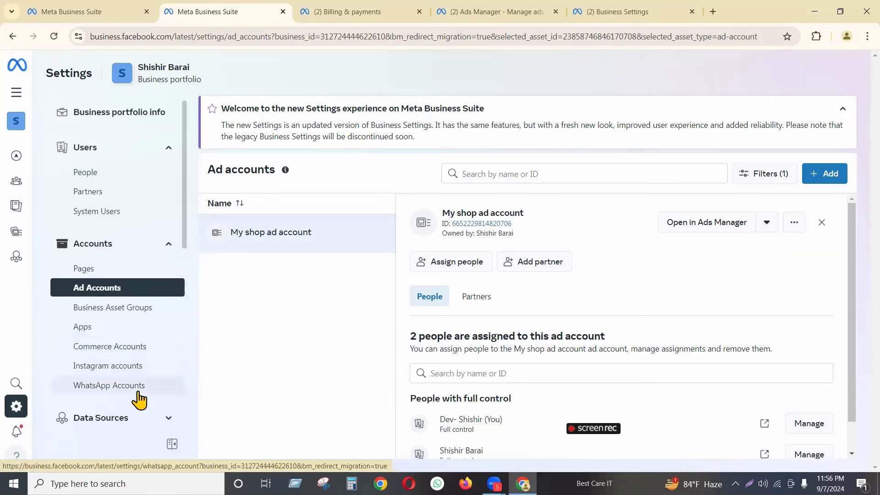
pyautogui.scroll(-2, 140, 385)
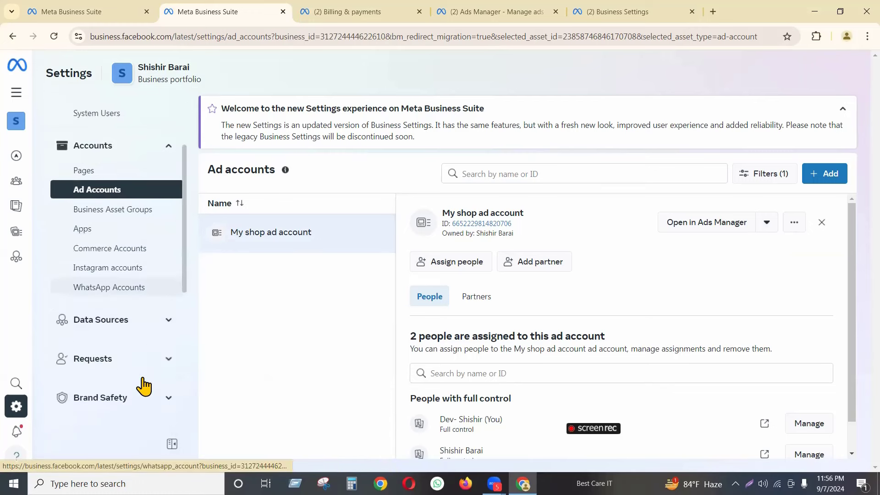
pyautogui.scroll(-1, 143, 387)
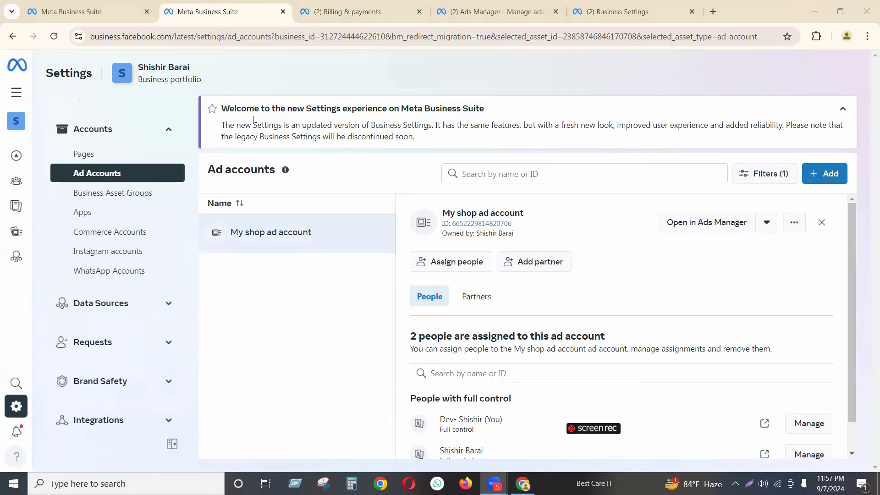
pyautogui.click(117, 306)
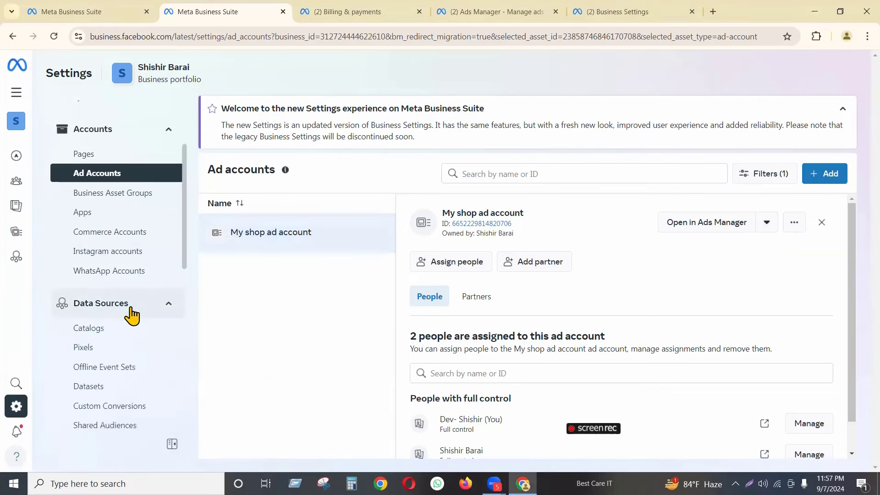
pyautogui.click(101, 390)
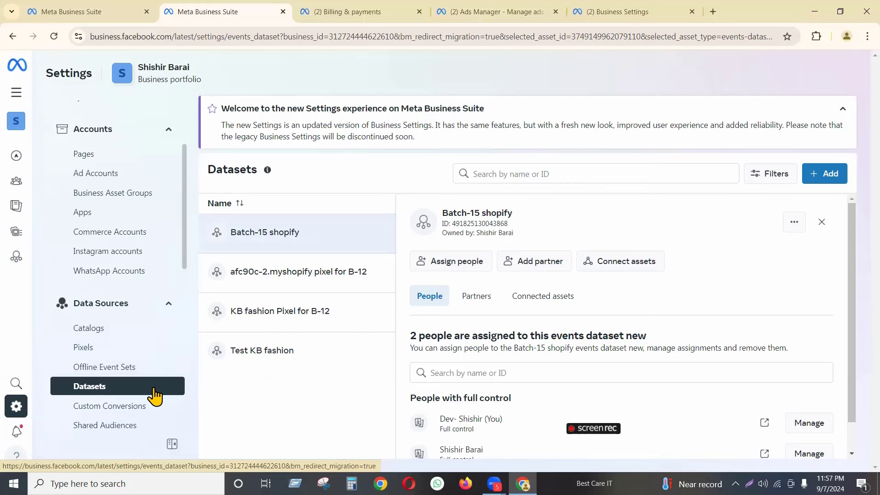
# Open the News Pages settings of the business portfolio.
pyautogui.scroll(-5, 155, 396)
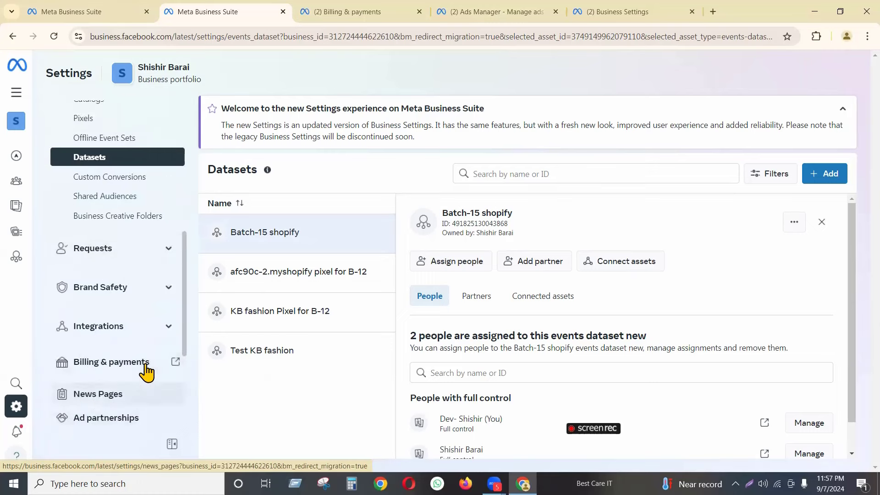
pyautogui.scroll(-3, 144, 372)
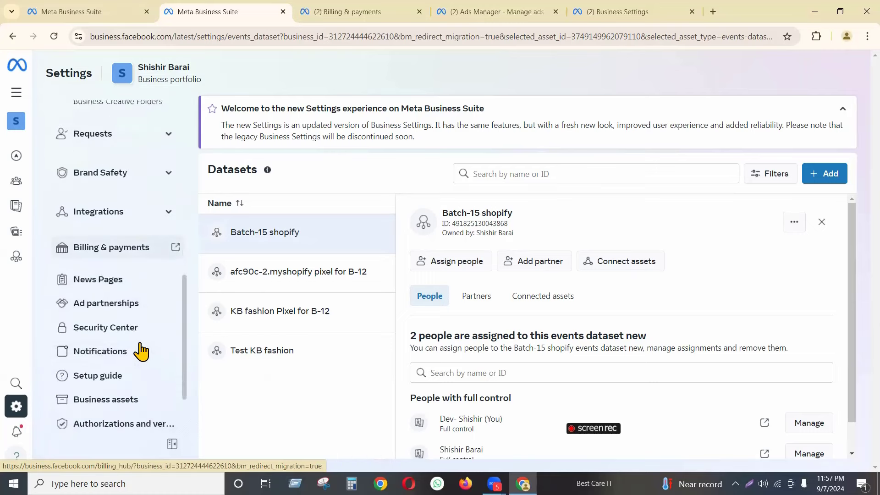
pyautogui.click(98, 281)
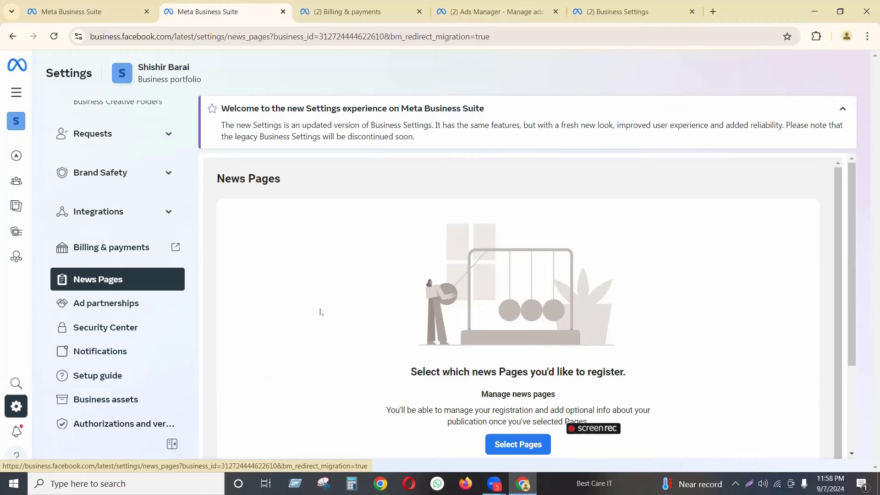
# Open the Security Center settings of the business portfolio and look through the full list of settings categories.
pyautogui.click(135, 331)
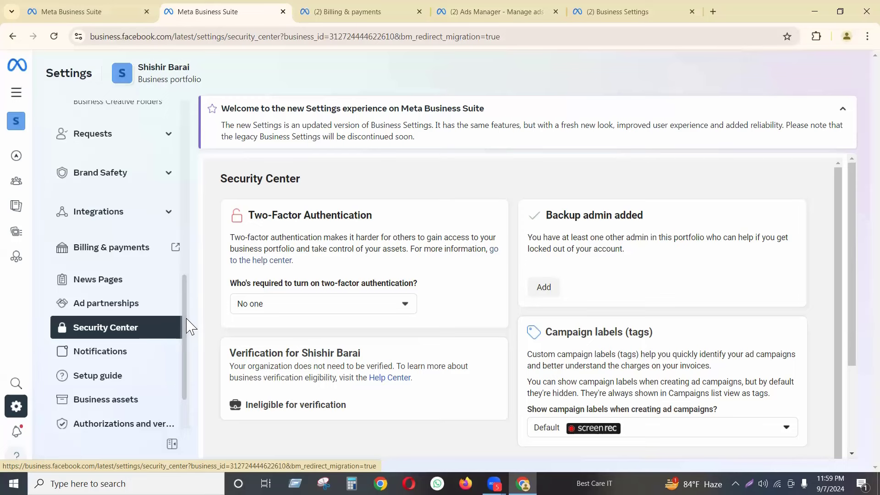
pyautogui.scroll(5, 124, 349)
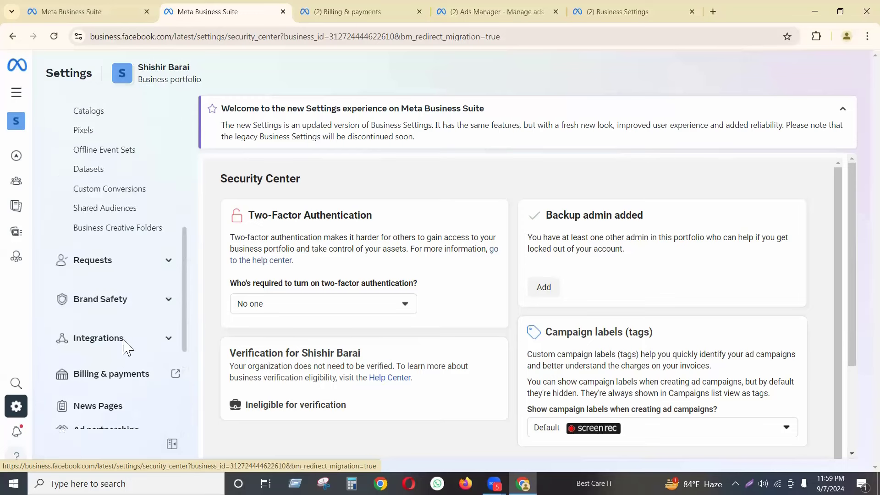
pyautogui.scroll(3, 136, 200)
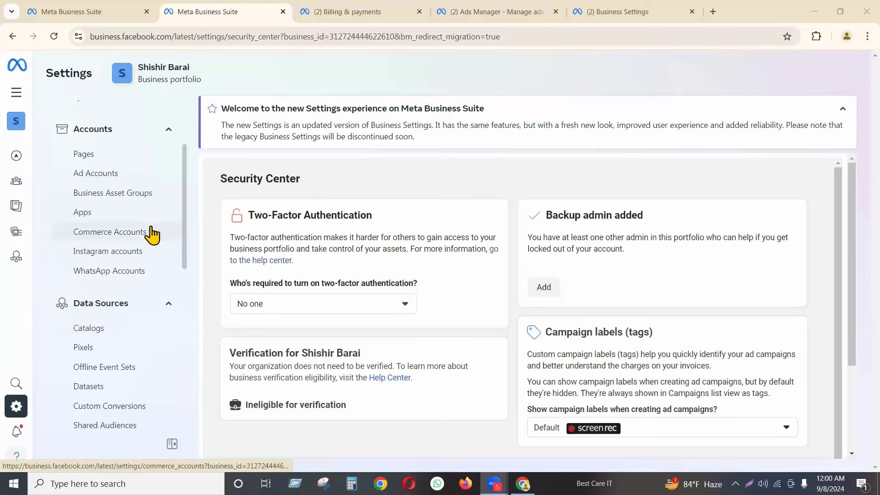
pyautogui.scroll(-10, 153, 235)
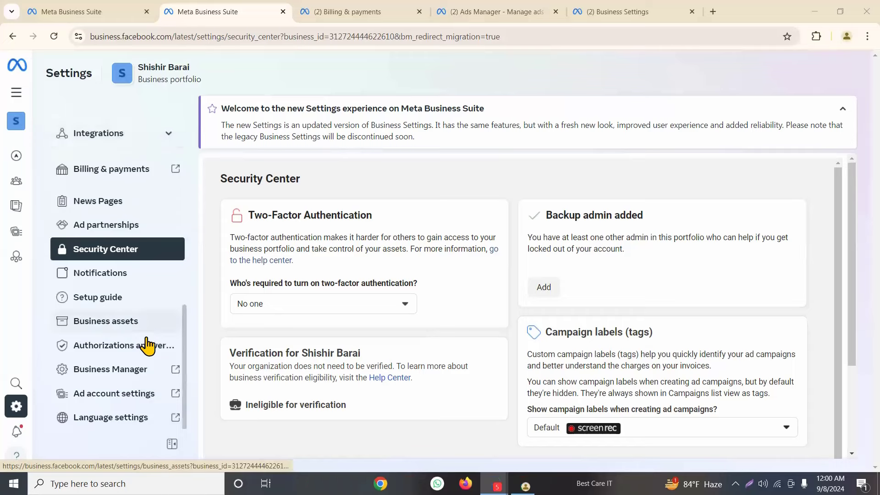
pyautogui.scroll(10, 153, 387)
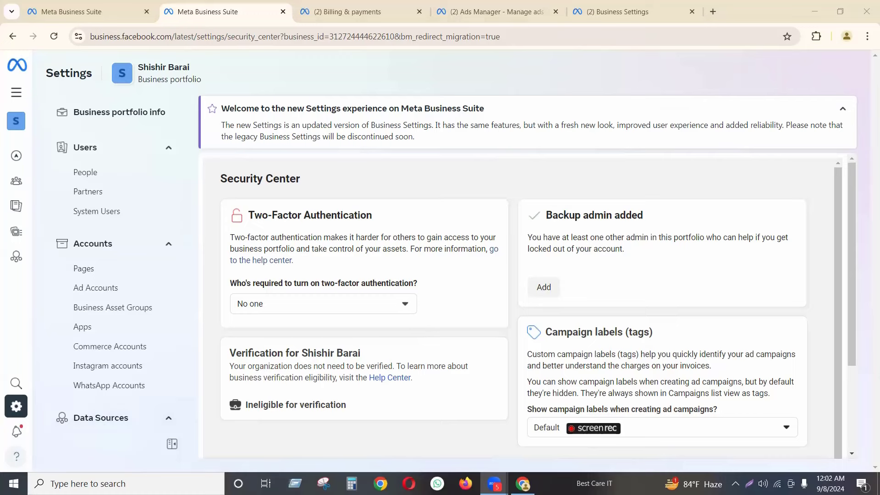
pyautogui.hotkey('alt', 'Tab')
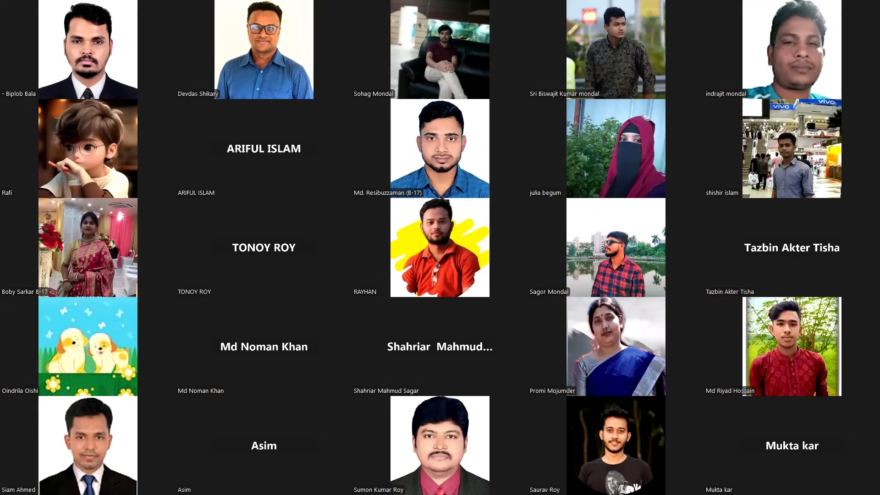